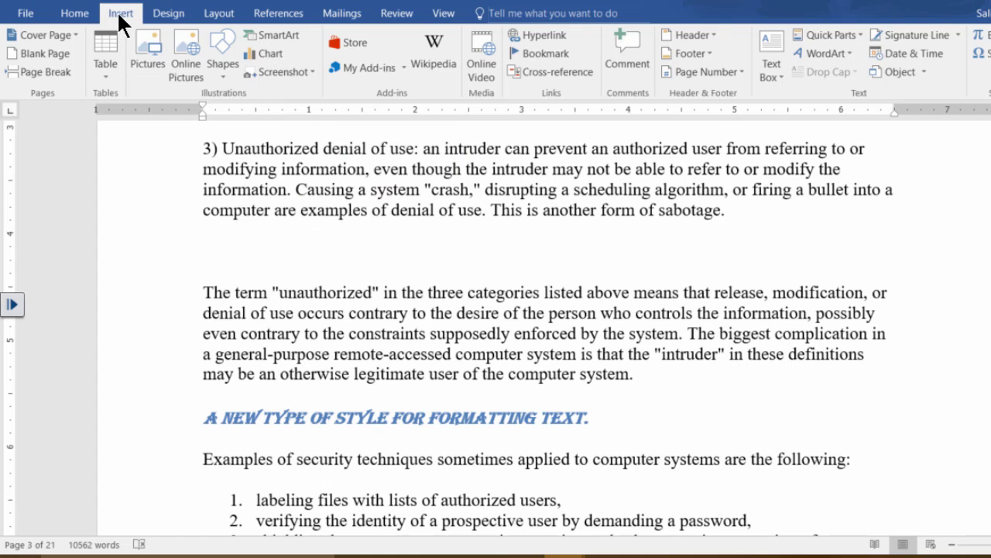
Insert a Clustered Column chart after previewing other chart types in the Chart dialog
{"action": "left_click", "coordinate": [277, 51]}
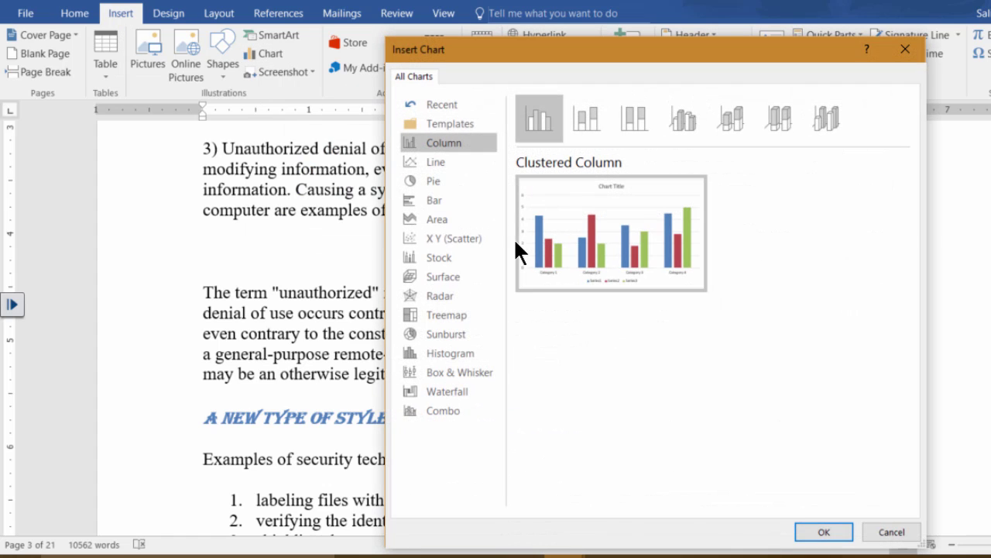
{"action": "mouse_move", "coordinate": [548, 282]}
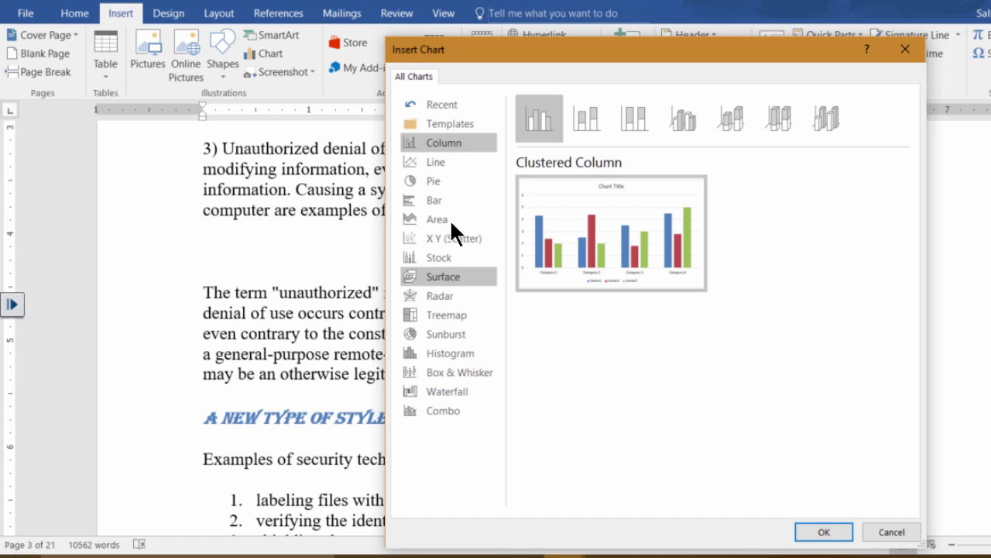
{"action": "left_click", "coordinate": [432, 183]}
{"action": "left_click", "coordinate": [432, 200]}
{"action": "key", "text": "Down"}
{"action": "key", "text": "Up"}
{"action": "key", "text": "Up"}
{"action": "key", "text": "Up"}
{"action": "key", "text": "Up"}
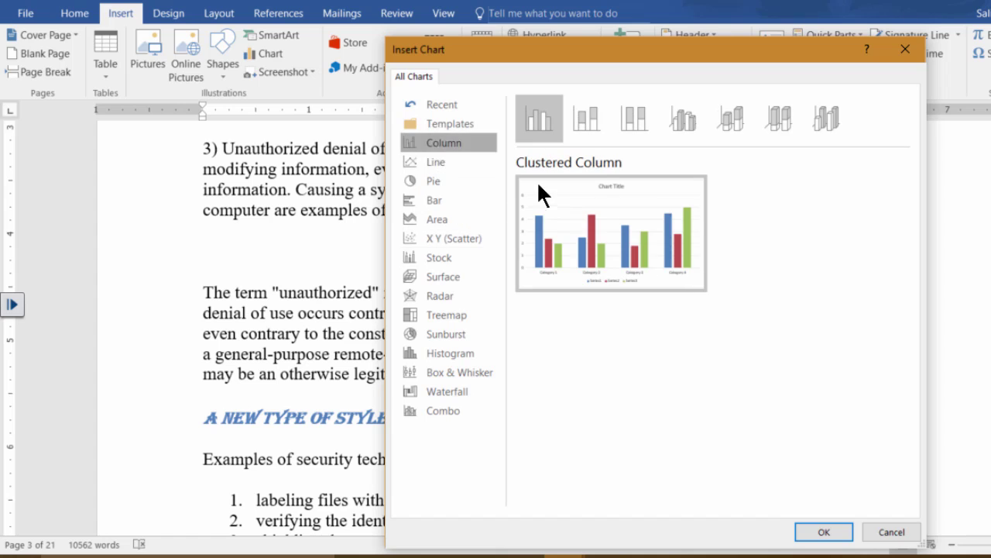
{"action": "left_click", "coordinate": [830, 535]}
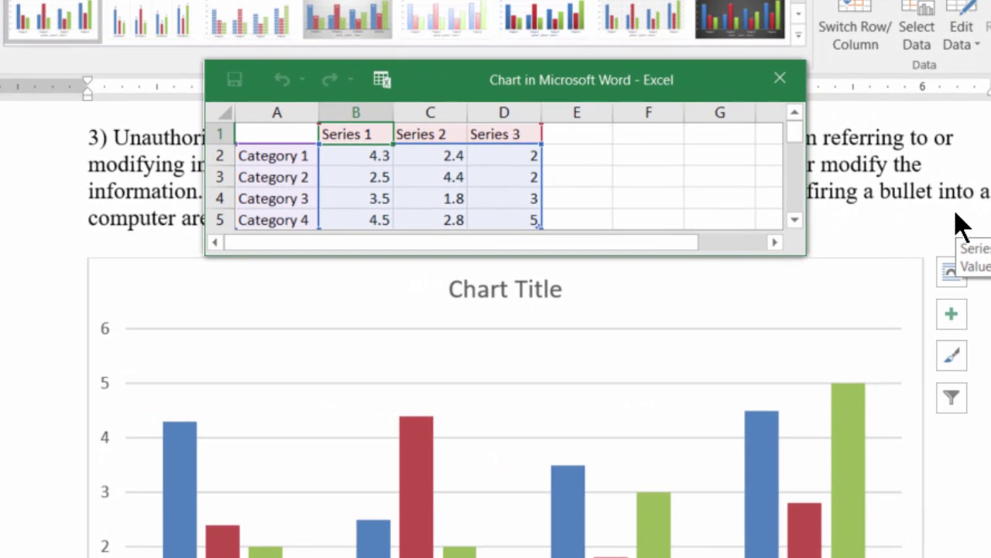
Rename the three series headers to January, February and March
{"action": "type", "text": "January"}
{"action": "left_click", "coordinate": [441, 137]}
{"action": "type", "text": "February"}
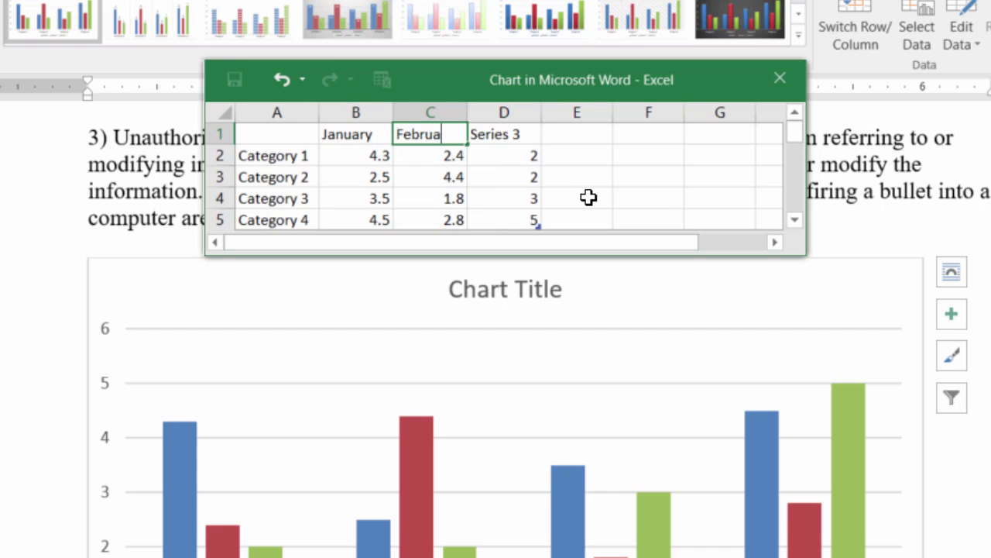
{"action": "key", "text": "Tab"}
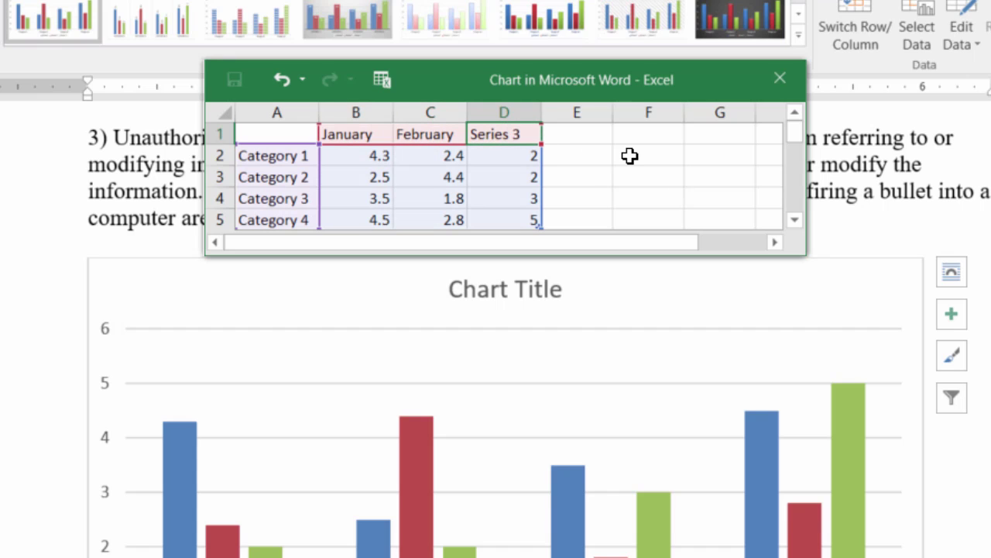
{"action": "type", "text": "March"}
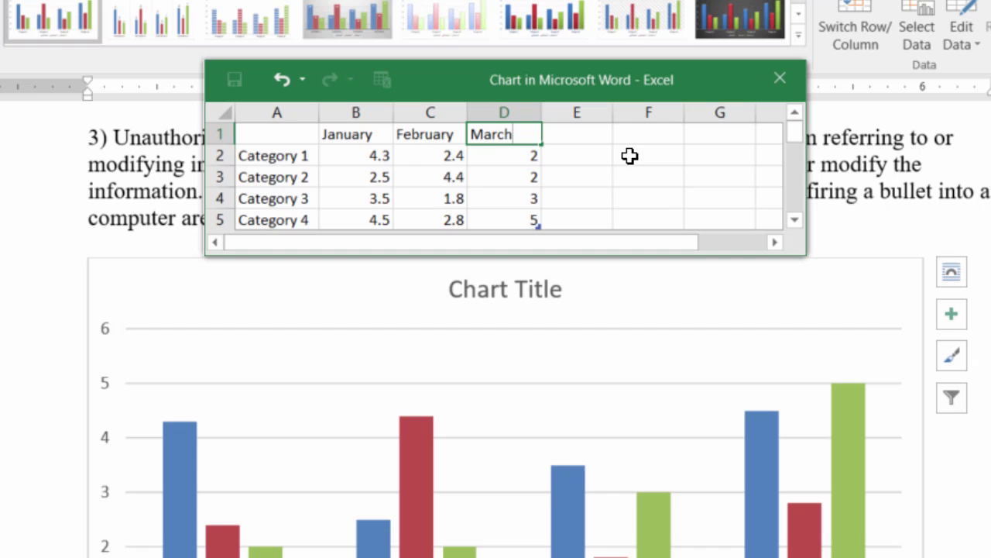
{"action": "left_click", "coordinate": [309, 157]}
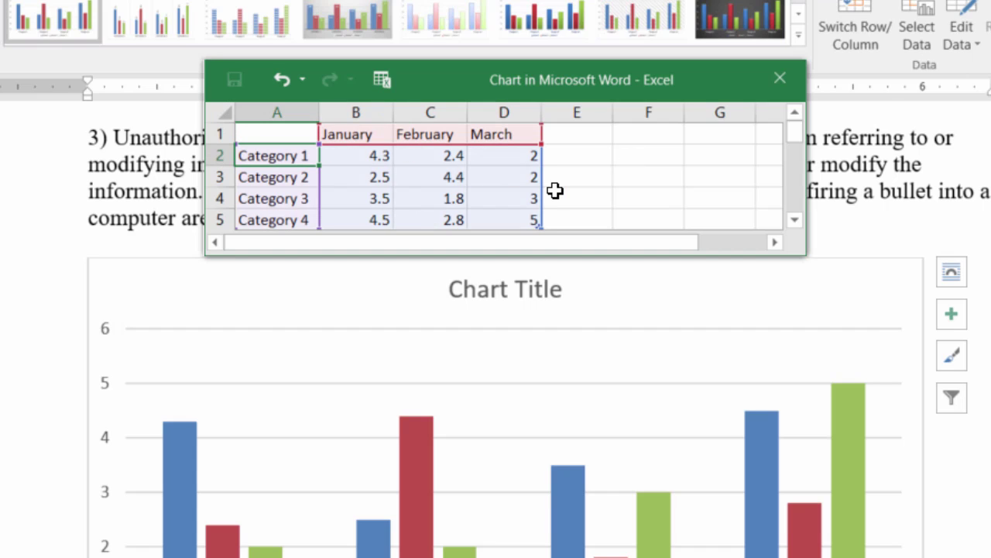
Rename the categories to Computers, Tablets and SmartPhone
{"action": "type", "text": "Computers"}
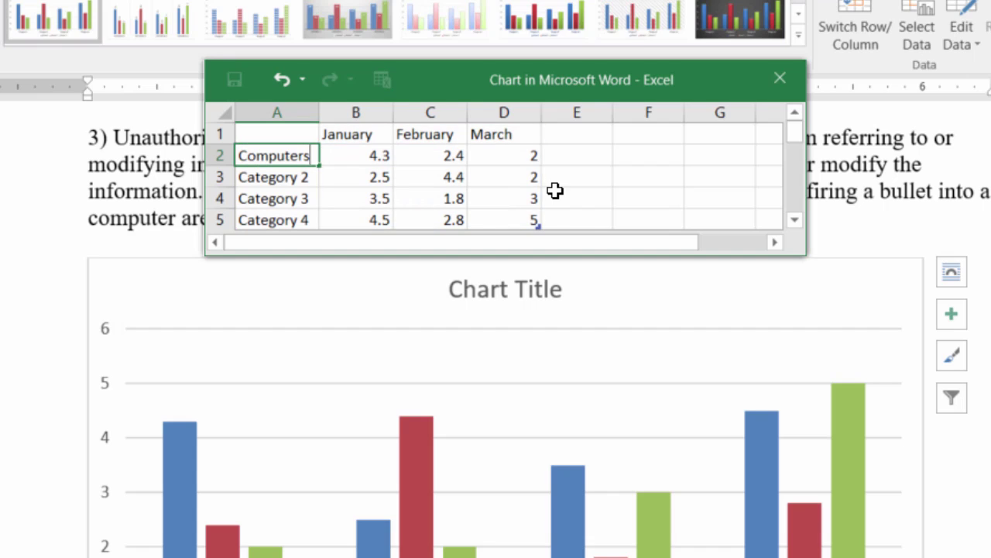
{"action": "key", "text": "Return"}
{"action": "type", "text": "tab"}
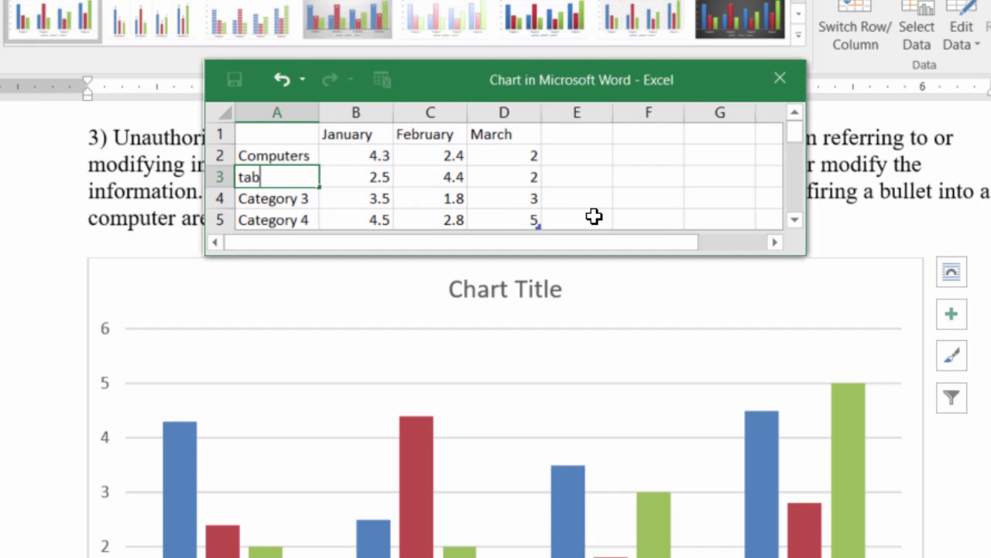
{"action": "key", "text": "BackSpace"}
{"action": "key", "text": "BackSpace"}
{"action": "key", "text": "BackSpace"}
{"action": "type", "text": "Tablets"}
{"action": "key", "text": "Return"}
{"action": "type", "text": "SmartPhone"}
{"action": "key", "text": "Return"}
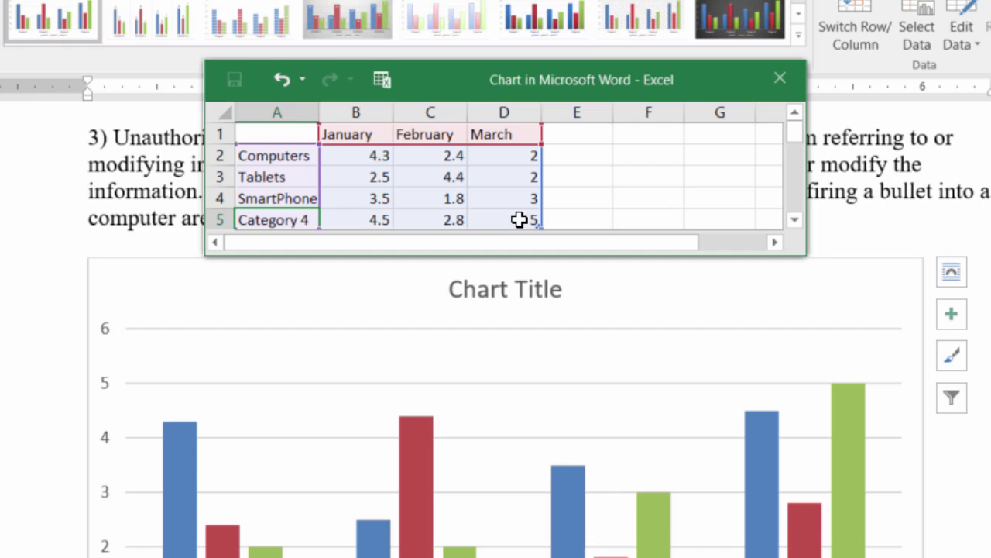
Enter 7.8, 2.7 and 6.9 as the Computers values for January to March
{"action": "left_click", "coordinate": [391, 158]}
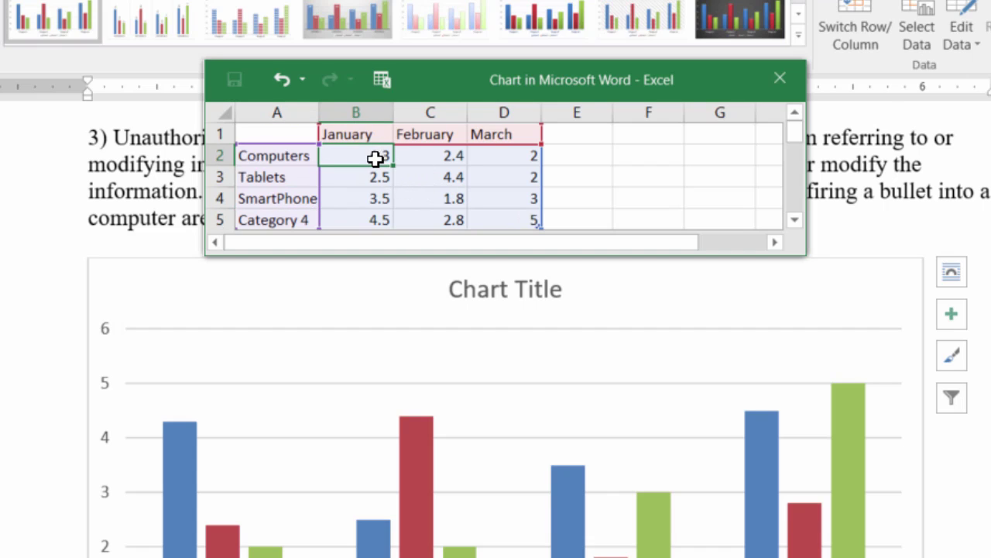
{"action": "type", "text": "7."}
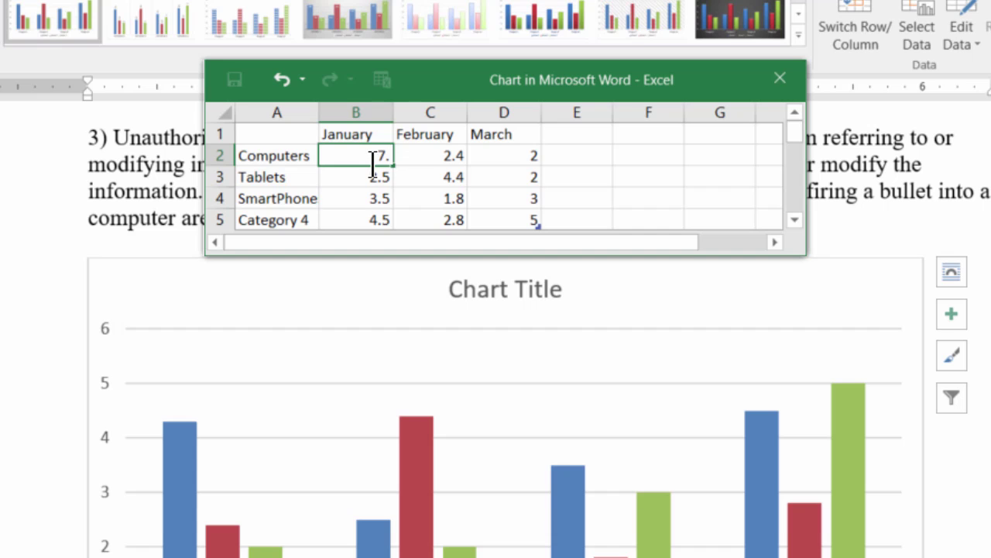
{"action": "type", "text": "8"}
{"action": "key", "text": "Tab"}
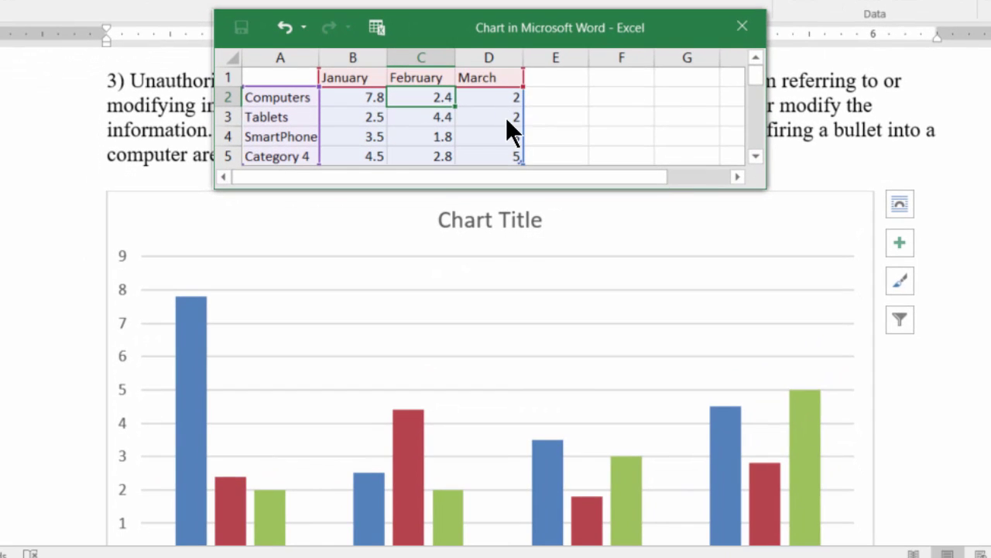
{"action": "type", "text": "2"}
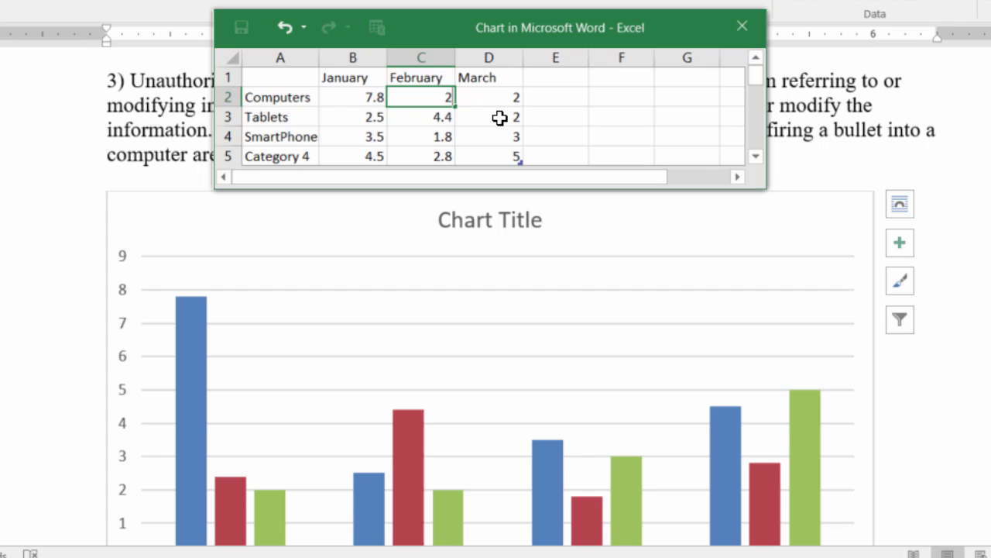
{"action": "type", "text": ".7"}
{"action": "left_click", "coordinate": [510, 96]}
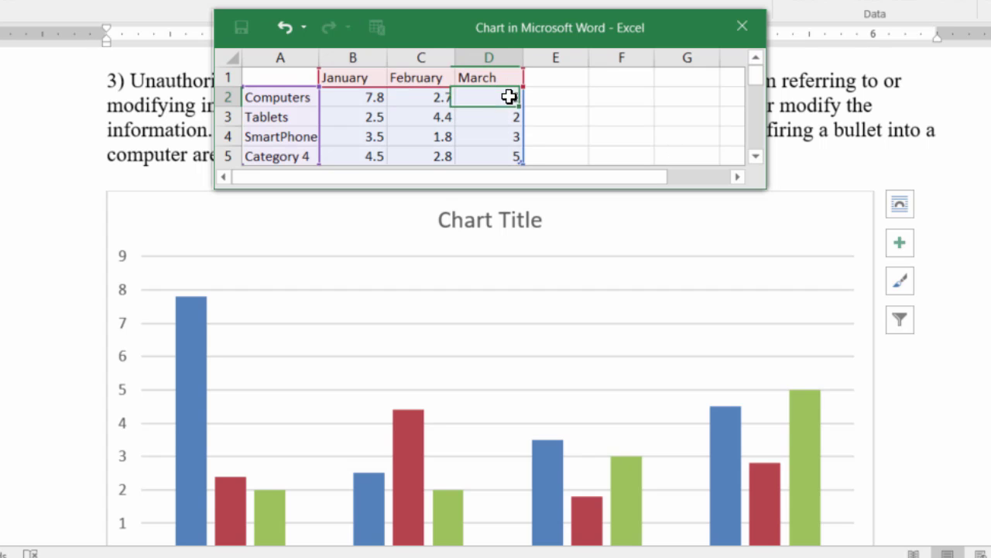
{"action": "type", "text": "6"}
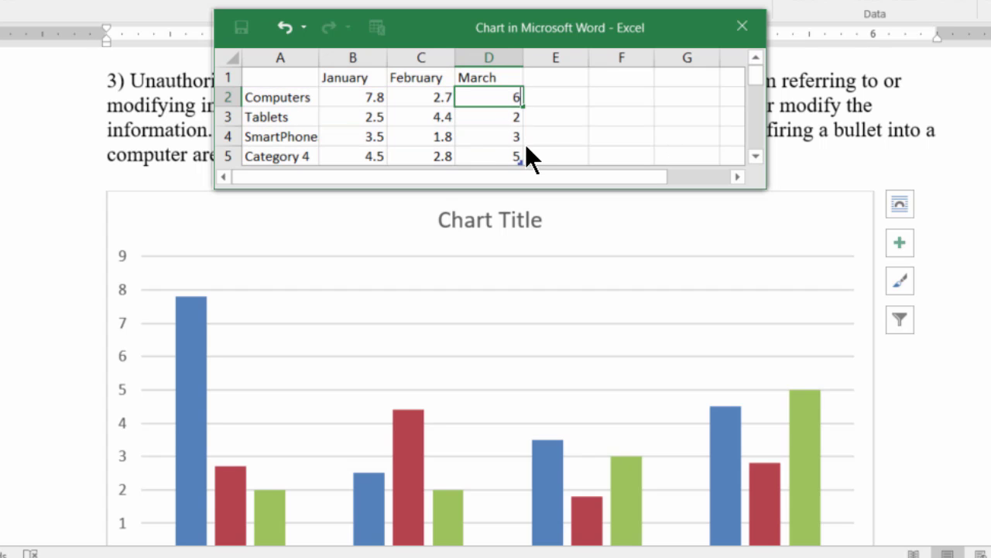
{"action": "type", "text": ".9"}
{"action": "left_click", "coordinate": [502, 119]}
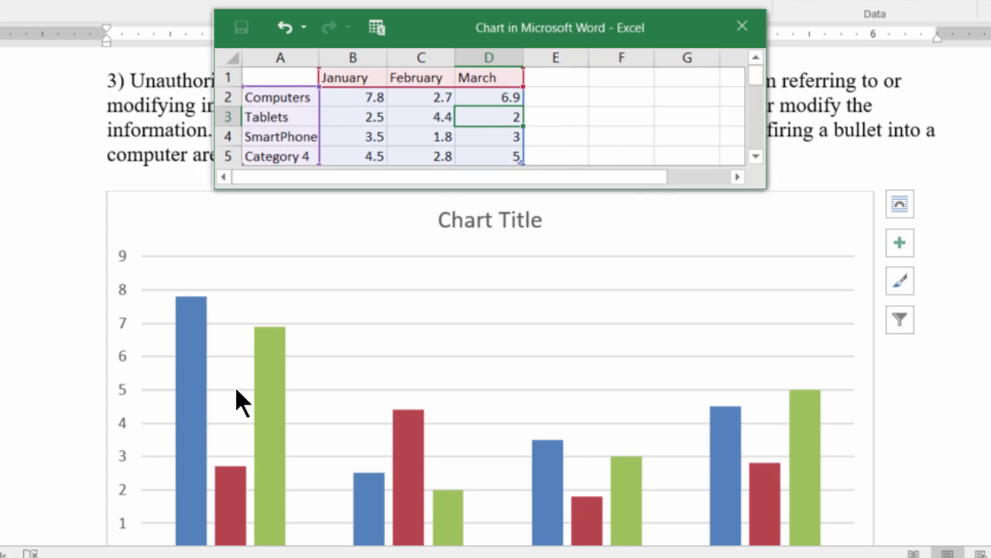
Clear the Category 4 label and shrink the chart data range to rows 2–4
{"action": "scroll", "coordinate": [236, 390], "scroll_direction": "down", "scroll_amount": 3}
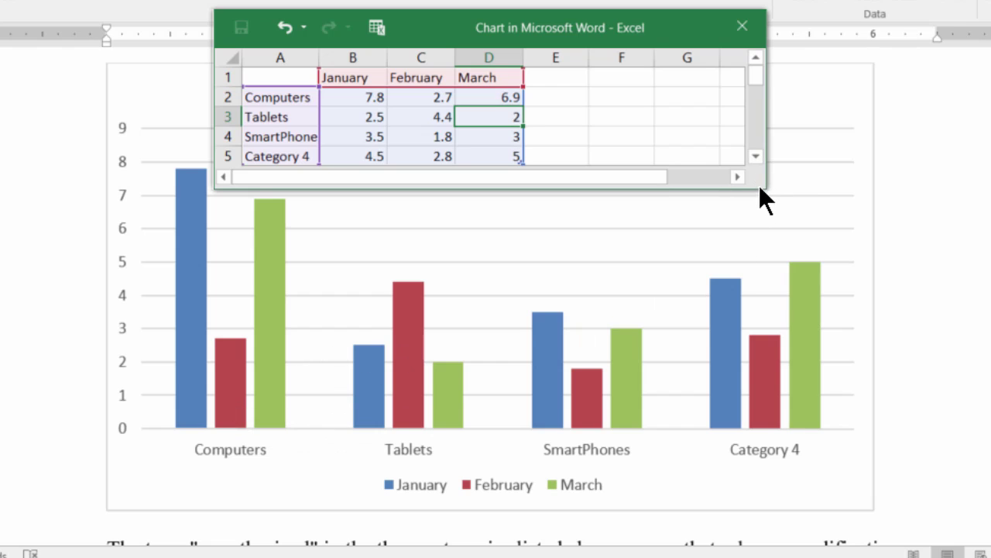
{"action": "left_click_drag", "start_coordinate": [755, 76], "coordinate": [754, 85]}
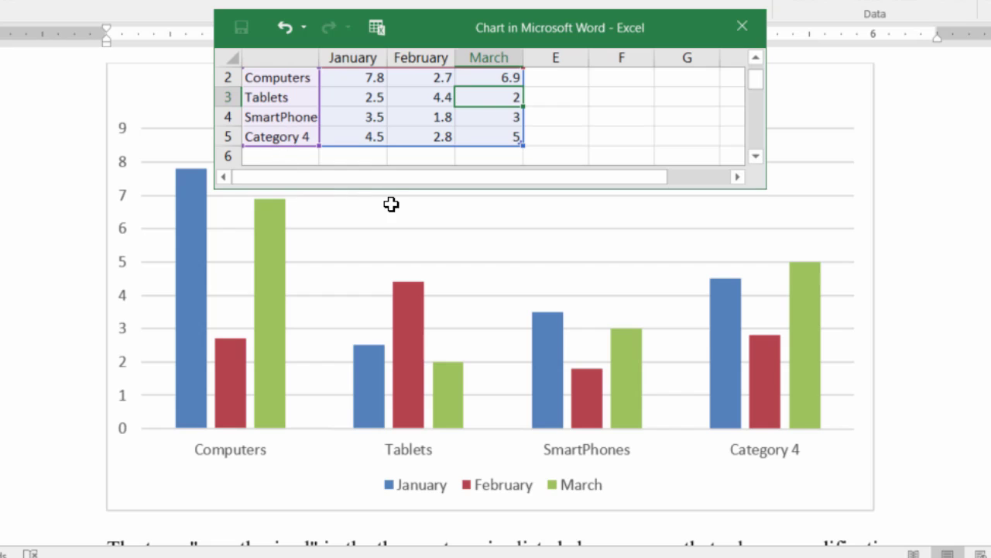
{"action": "left_click", "coordinate": [290, 138]}
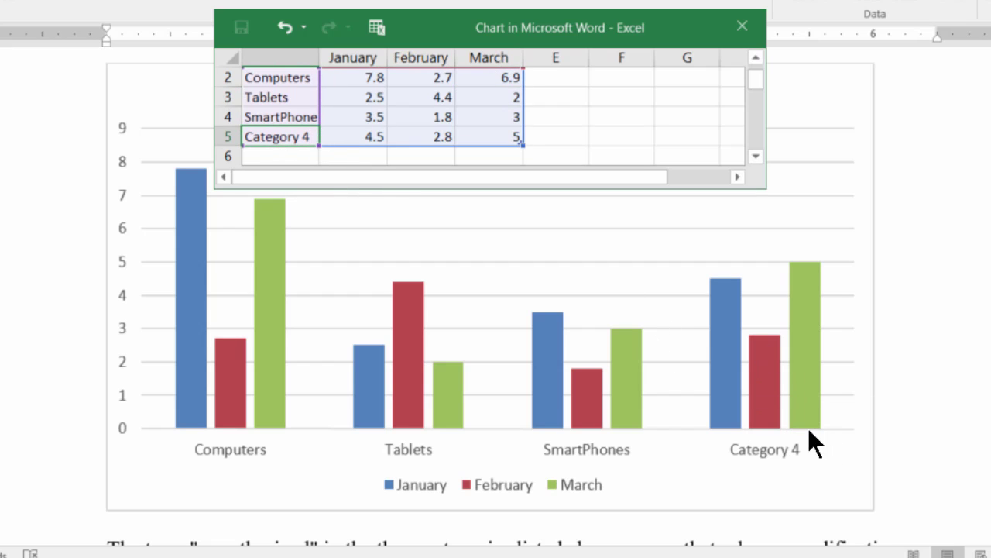
{"action": "key", "text": "Delete"}
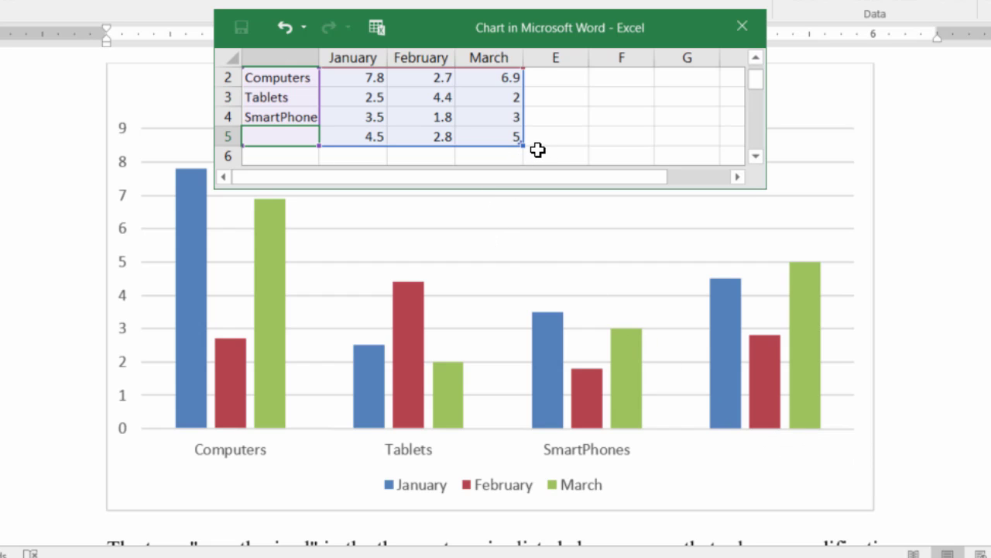
{"action": "left_click_drag", "start_coordinate": [524, 146], "coordinate": [526, 147]}
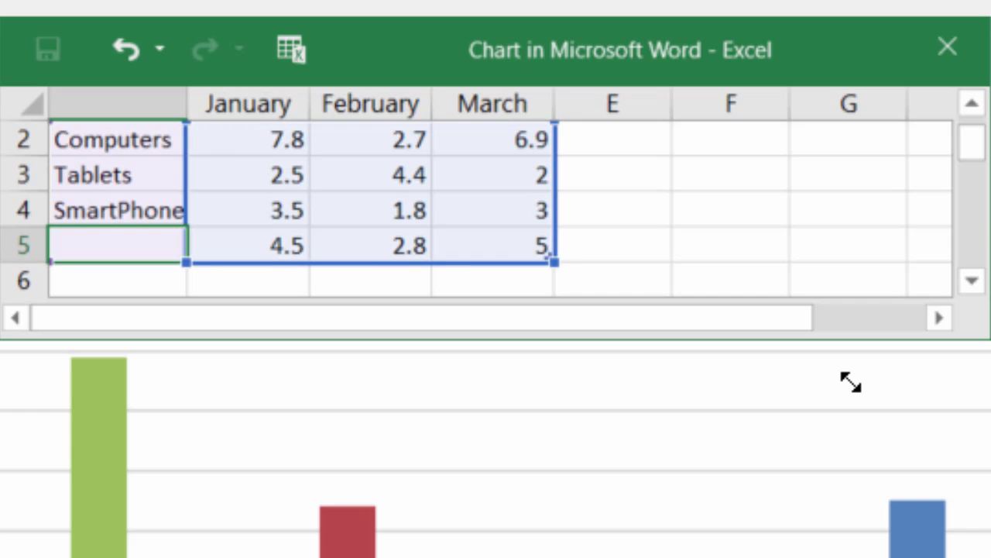
{"action": "left_click_drag", "start_coordinate": [553, 260], "coordinate": [550, 239]}
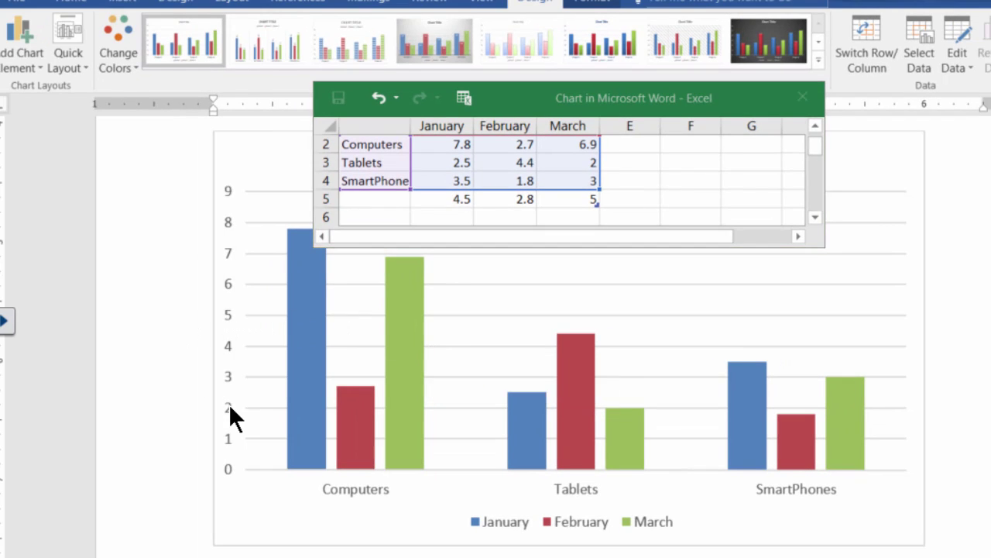
Close the chart data sheet and shrink the chart from its bottom-right corner
{"action": "left_click", "coordinate": [179, 313]}
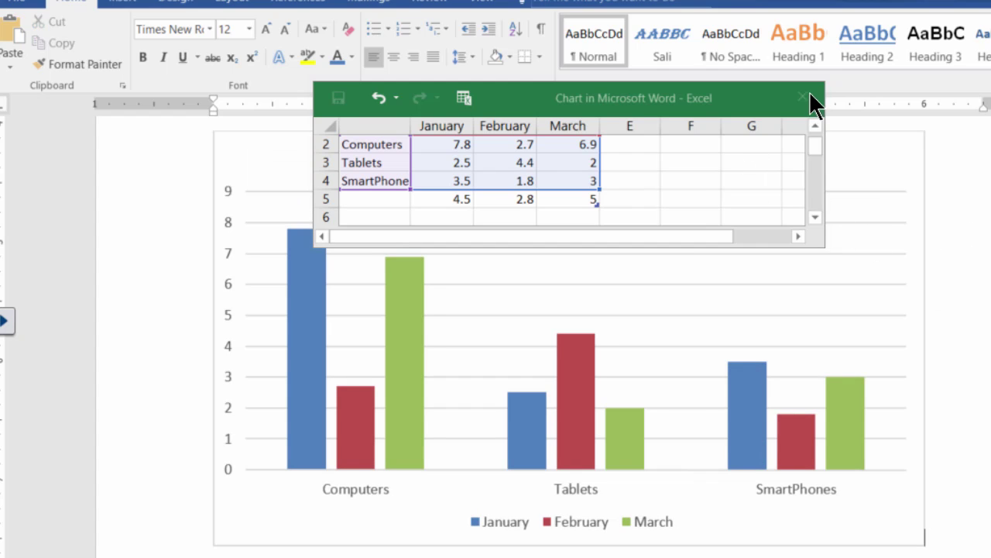
{"action": "left_click", "coordinate": [804, 98]}
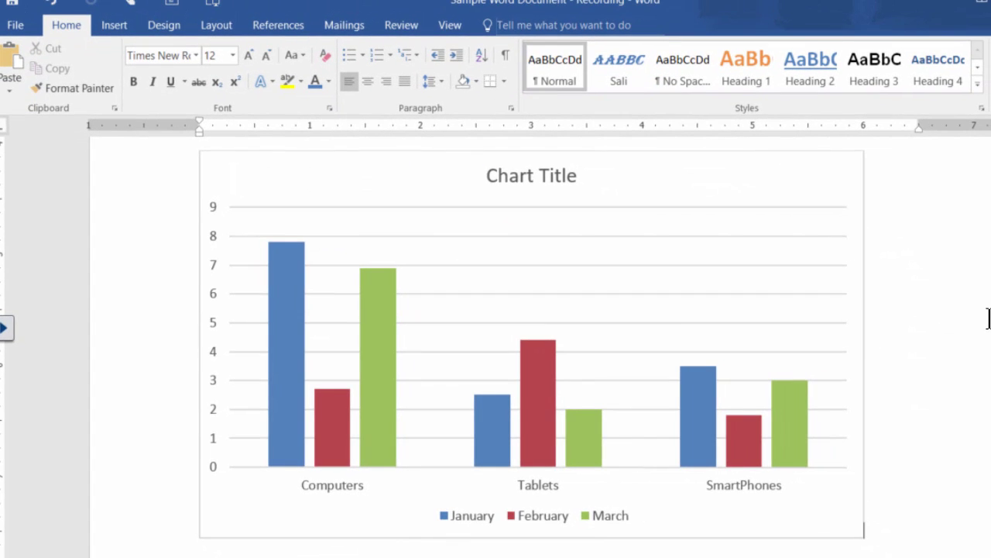
{"action": "scroll", "coordinate": [960, 317], "scroll_direction": "down", "scroll_amount": 3}
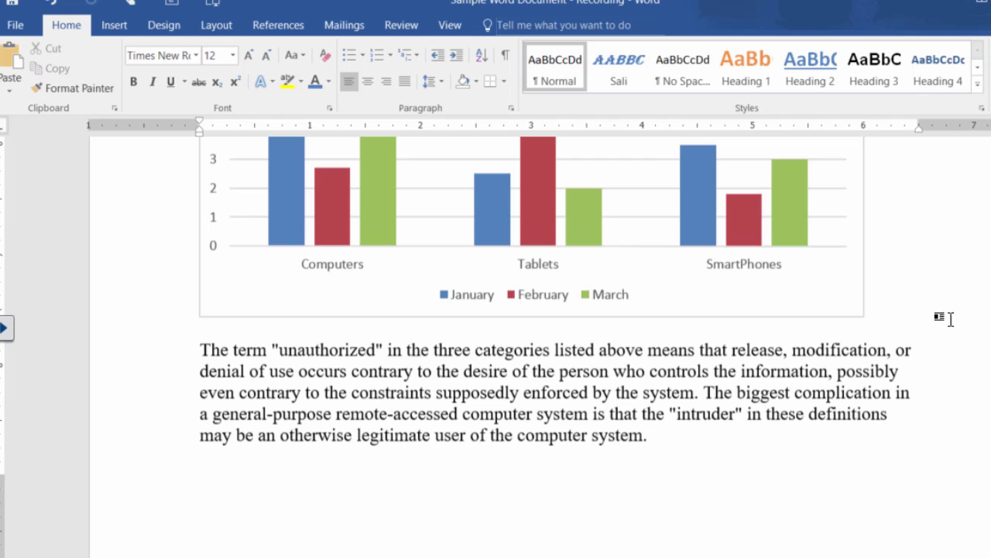
{"action": "left_click", "coordinate": [821, 305]}
{"action": "scroll", "coordinate": [937, 346], "scroll_direction": "up", "scroll_amount": 2}
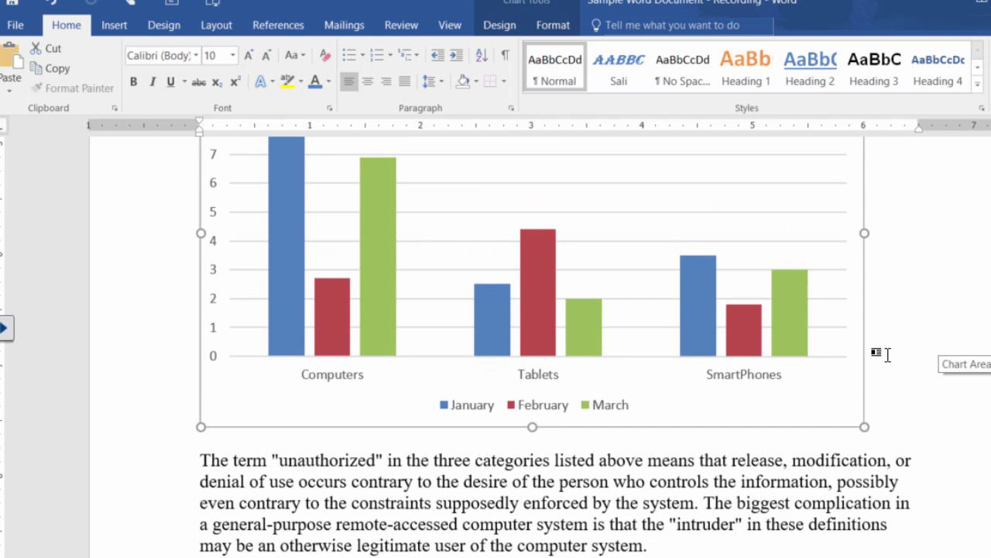
{"action": "left_click_drag", "start_coordinate": [862, 424], "coordinate": [766, 327]}
{"action": "scroll", "coordinate": [941, 416], "scroll_direction": "up", "scroll_amount": 4}
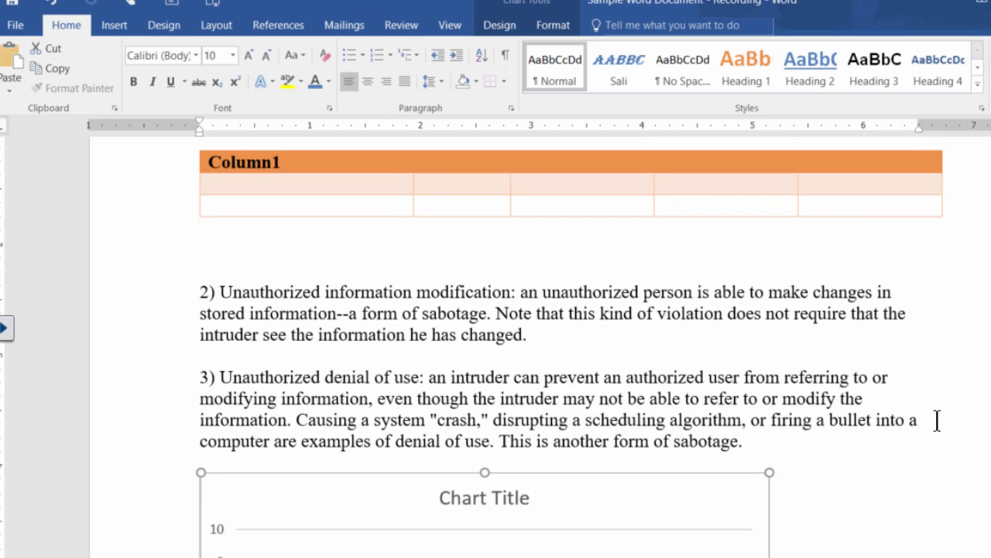
{"action": "scroll", "coordinate": [921, 414], "scroll_direction": "down", "scroll_amount": 2}
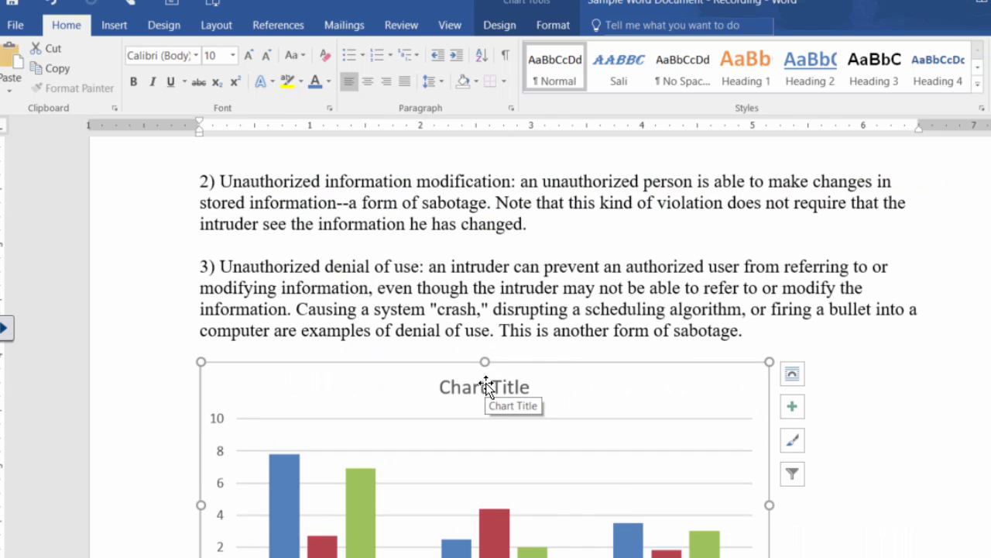
Select the chart title, deselect it, then select the whole chart
{"action": "left_click", "coordinate": [514, 378]}
{"action": "left_click", "coordinate": [876, 386]}
{"action": "scroll", "coordinate": [876, 386], "scroll_direction": "down", "scroll_amount": 2}
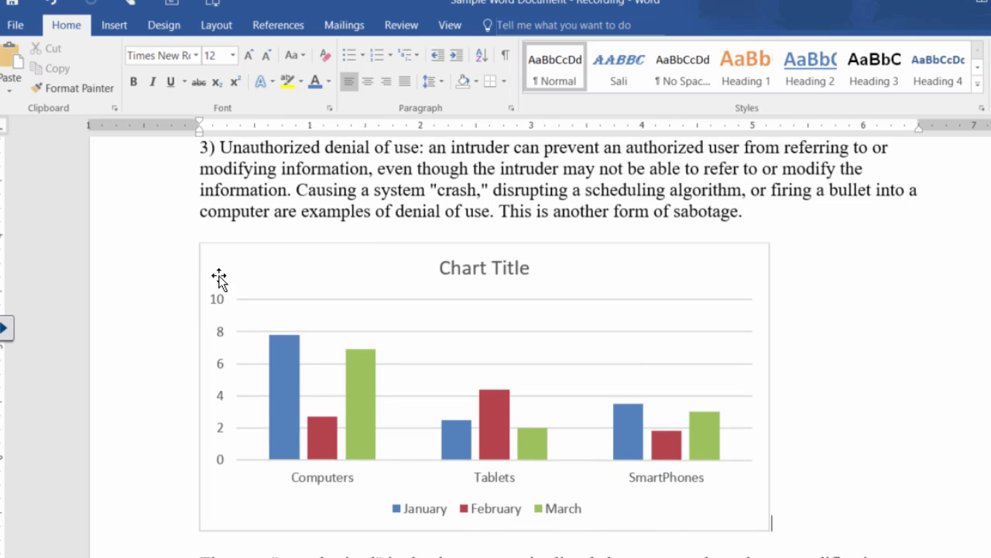
{"action": "left_click", "coordinate": [285, 331]}
Apply chart Style 4, browsing the layouts and colour palettes without changing them
{"action": "double_click", "coordinate": [247, 278]}
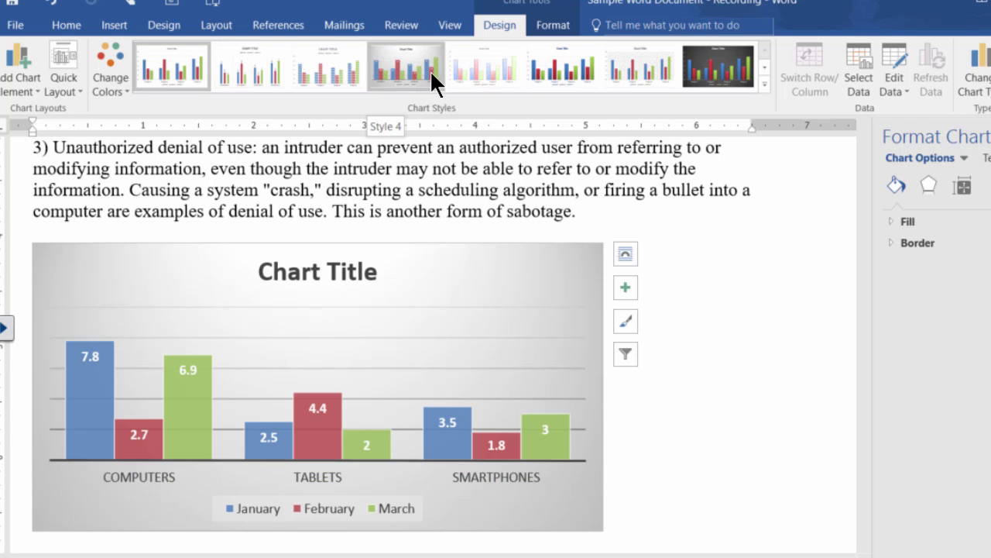
{"action": "left_click", "coordinate": [430, 70]}
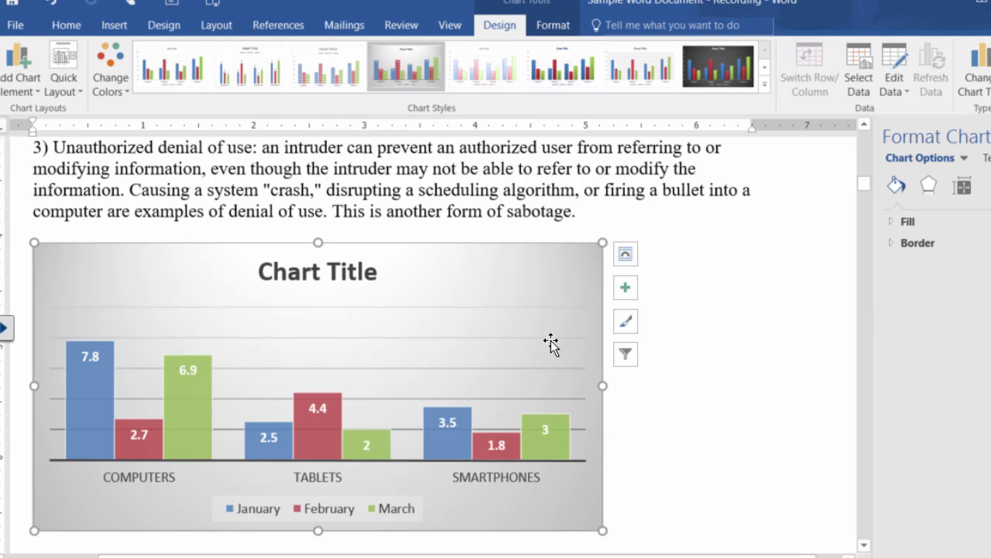
{"action": "left_click", "coordinate": [74, 89]}
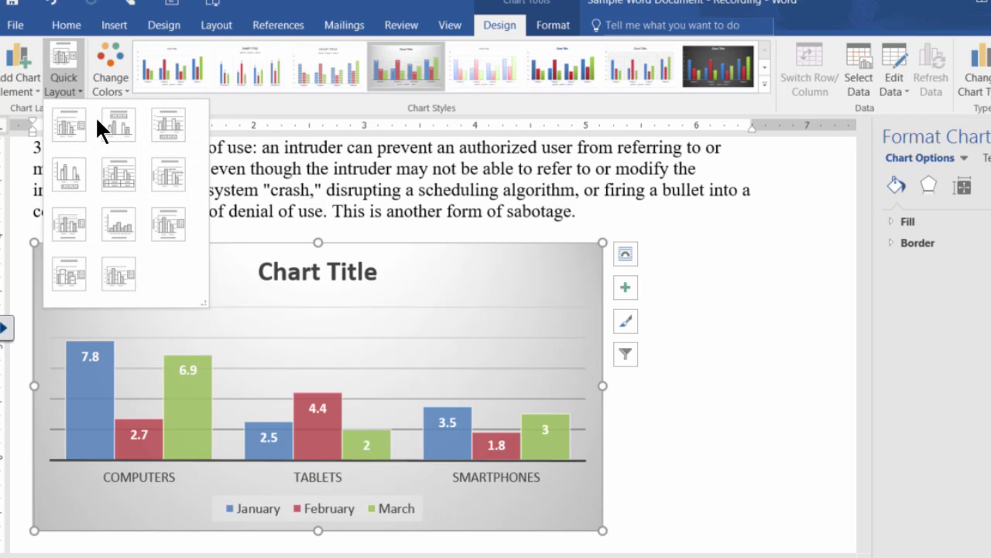
{"action": "left_click", "coordinate": [123, 87]}
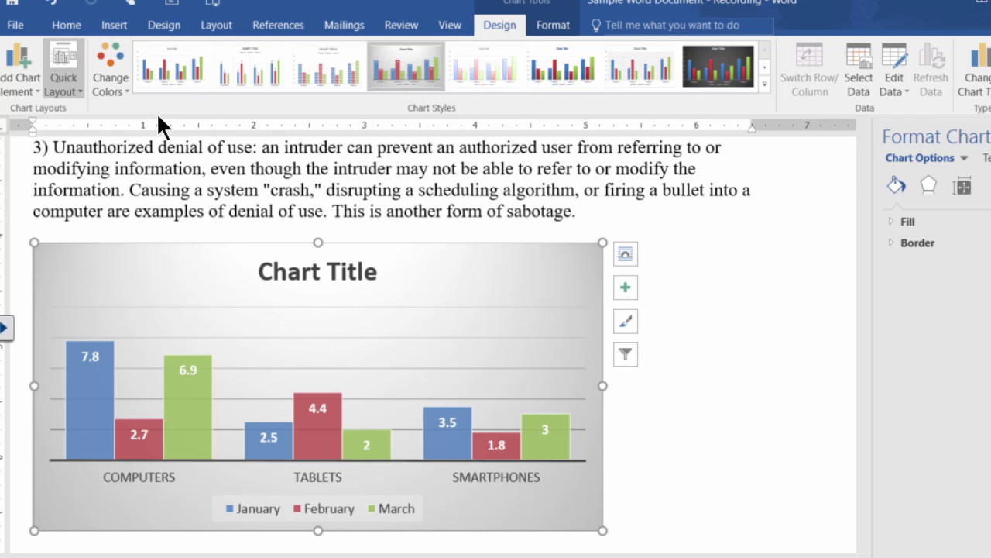
{"action": "left_click", "coordinate": [711, 264]}
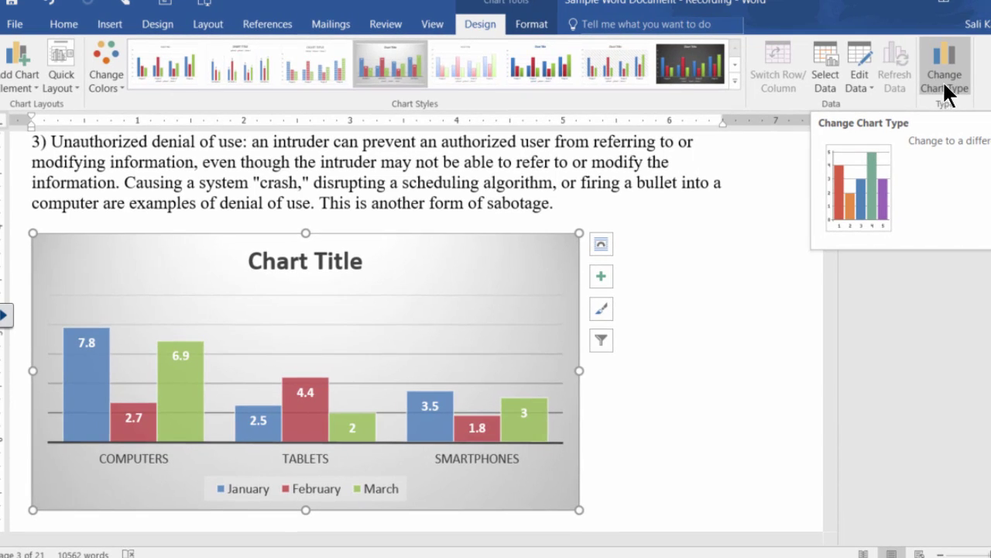
{"action": "left_click", "coordinate": [531, 24]}
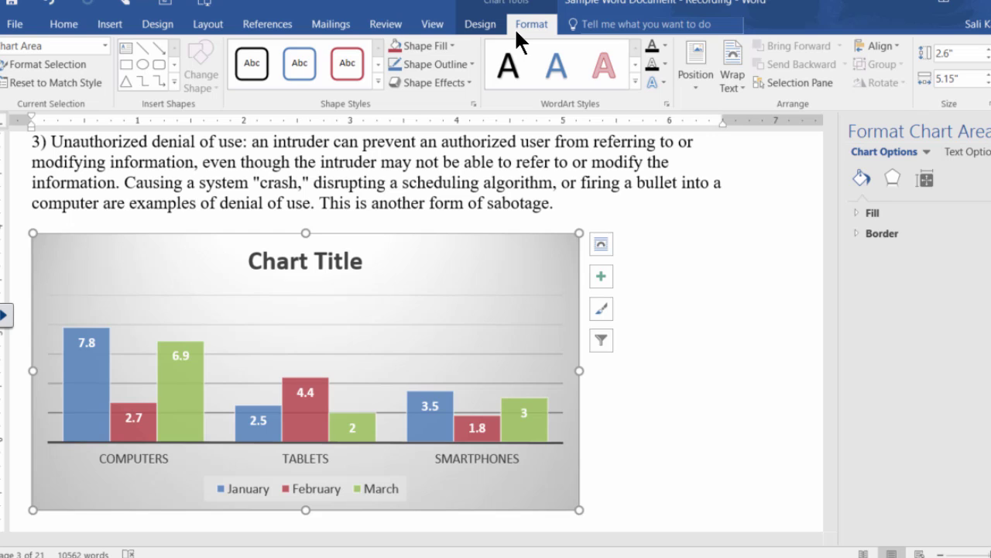
Set the chart's text wrapping to Square and shrink it so the paragraph flows beside it
{"action": "left_click", "coordinate": [176, 162]}
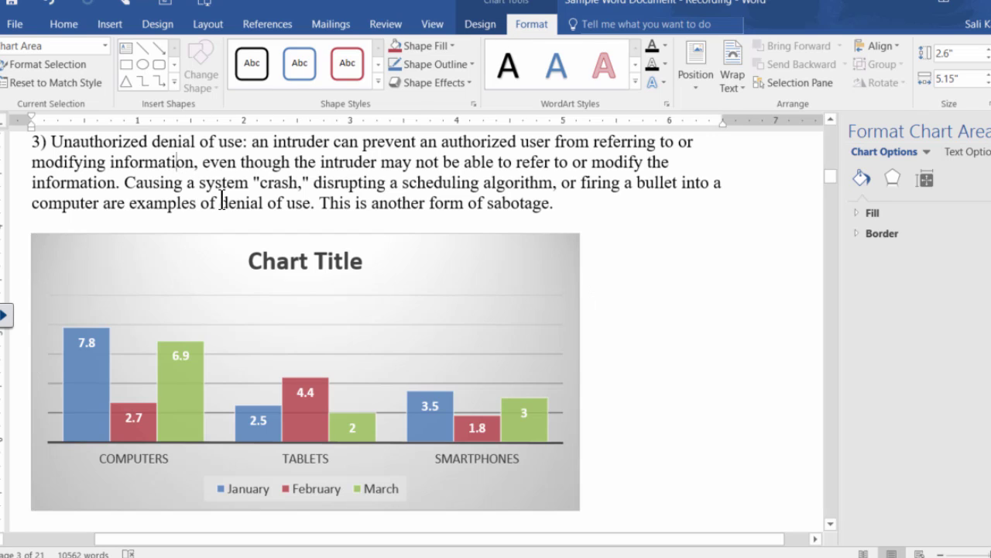
{"action": "left_click", "coordinate": [405, 261]}
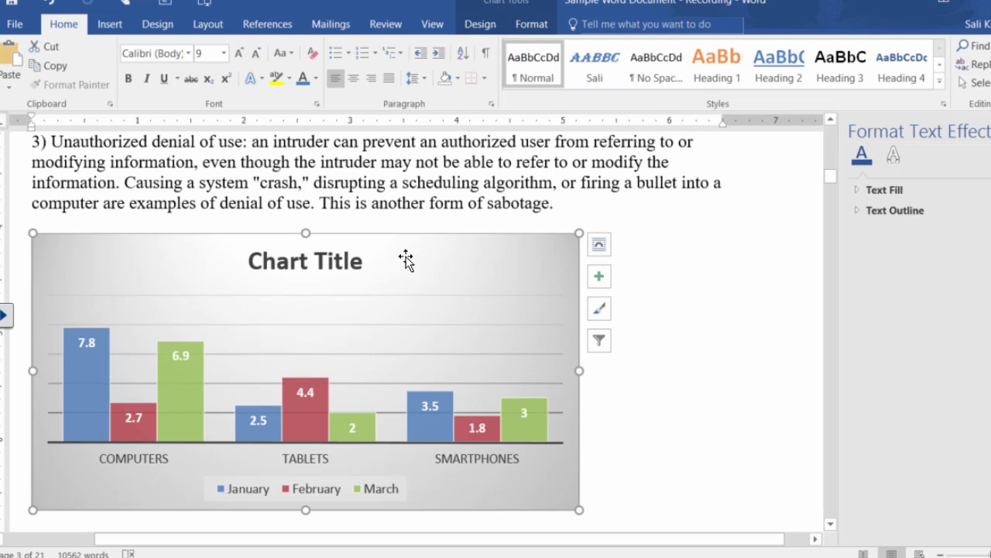
{"action": "scroll", "coordinate": [662, 34], "scroll_direction": "down", "scroll_amount": 9}
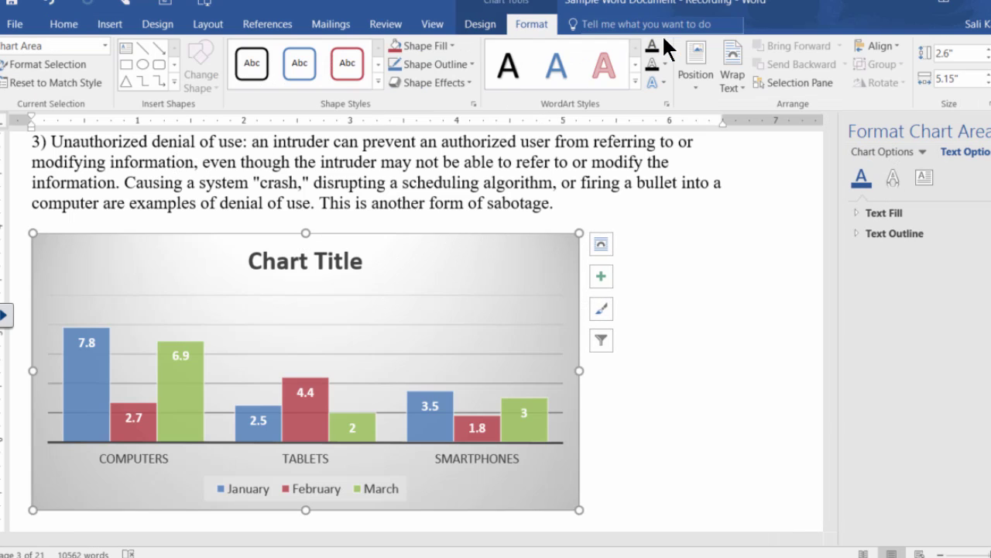
{"action": "left_click", "coordinate": [733, 85]}
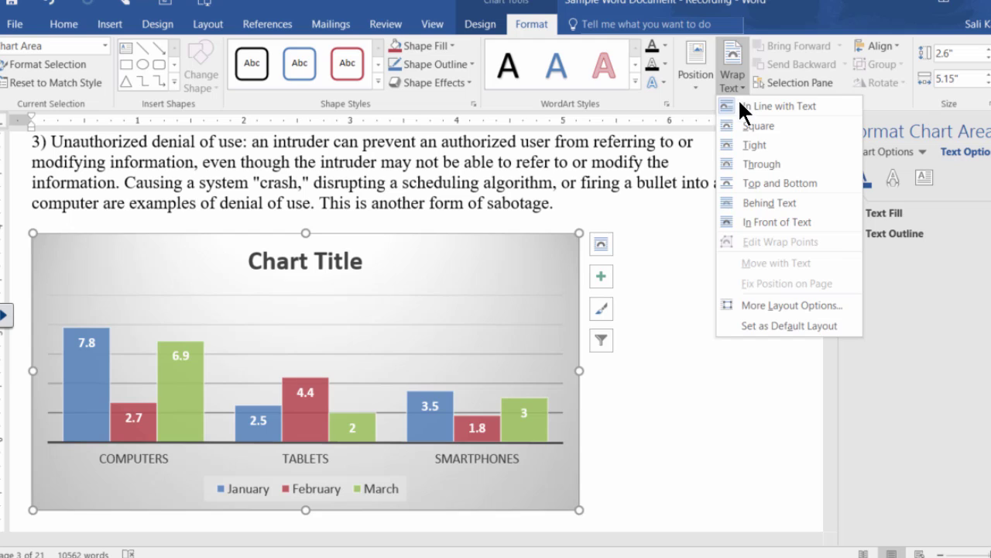
{"action": "left_click", "coordinate": [945, 178]}
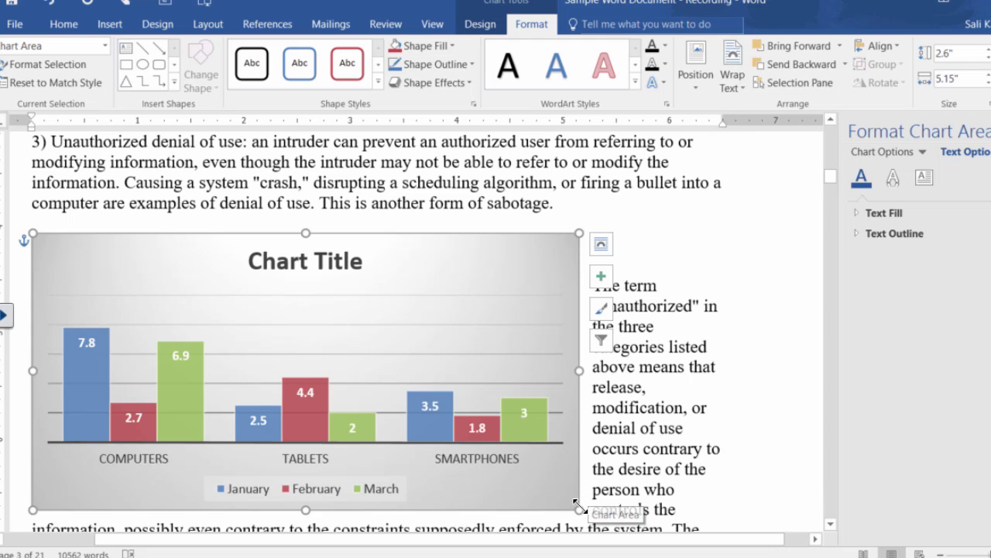
{"action": "left_click_drag", "start_coordinate": [579, 510], "coordinate": [475, 403]}
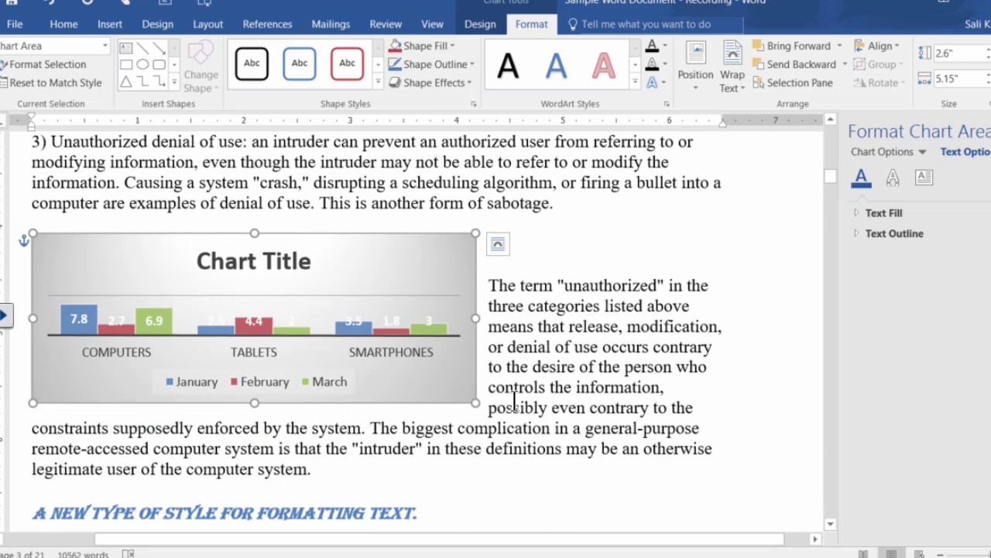